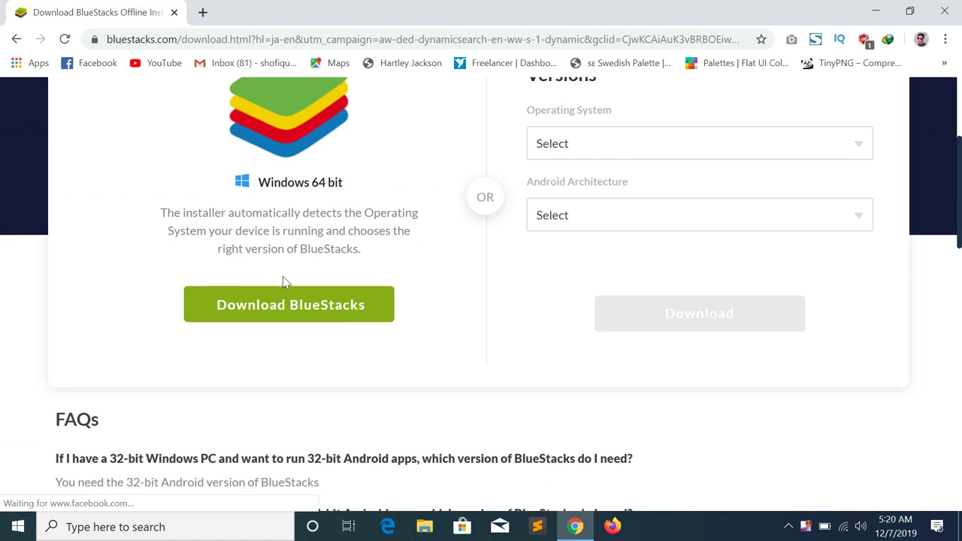
Download the 934.61 KB BlueStacks installer with IDM and run it, starting the 509 MB download
scroll(301, 308, down, 10)
scroll(298, 313, down, 3)
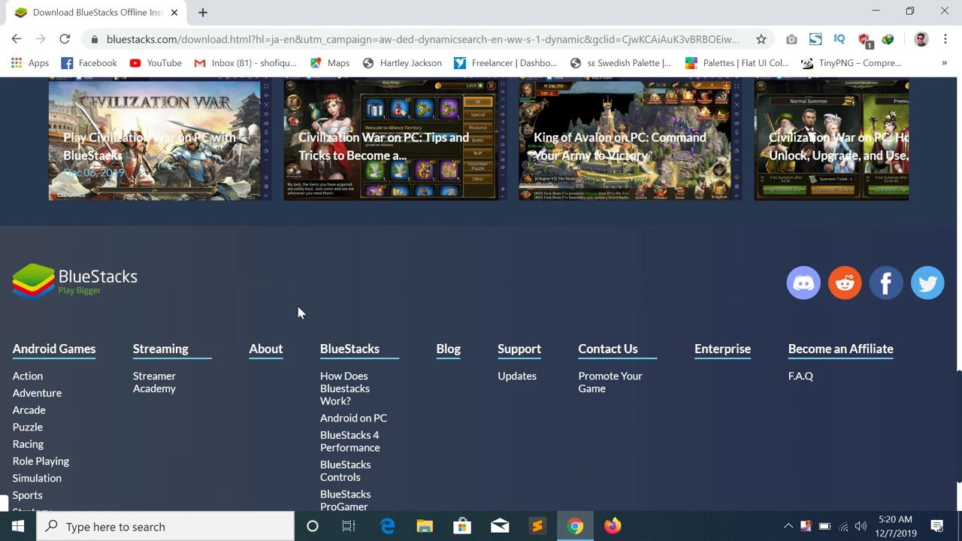
scroll(344, 269, up, 15)
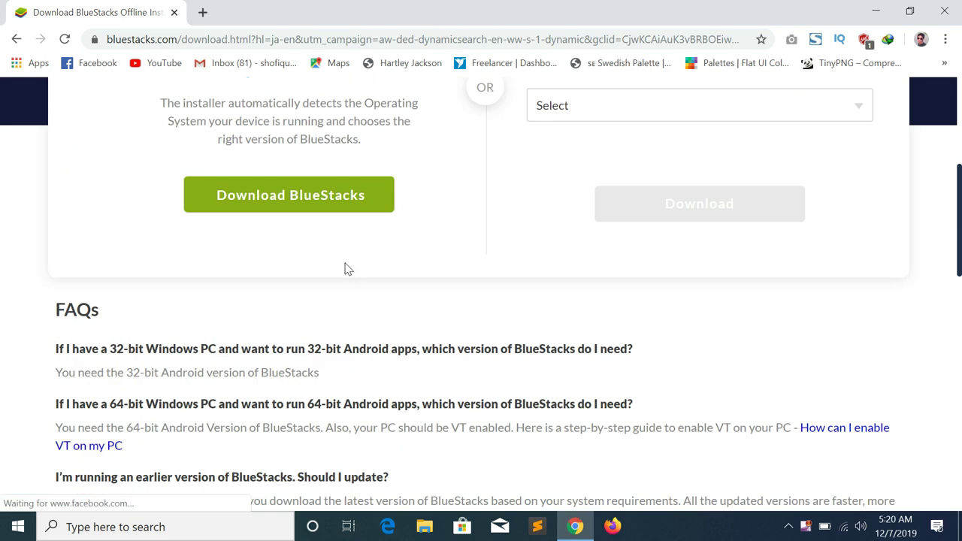
scroll(284, 240, down, 2)
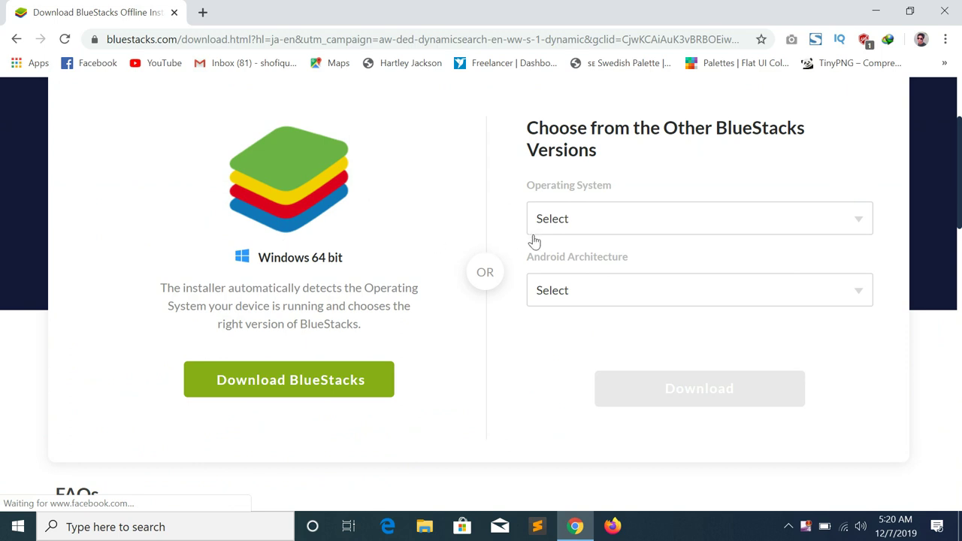
click(336, 385)
scroll(312, 331, up, 1)
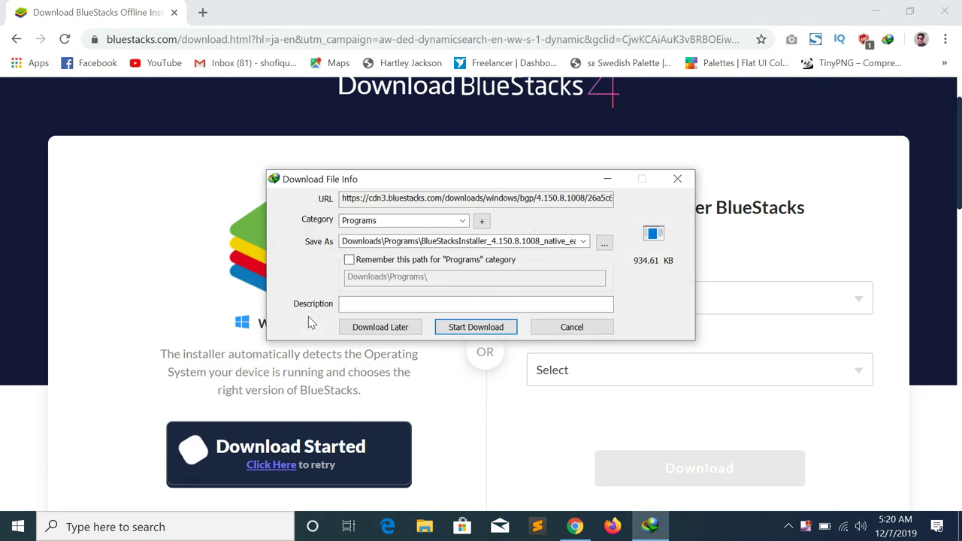
click(473, 329)
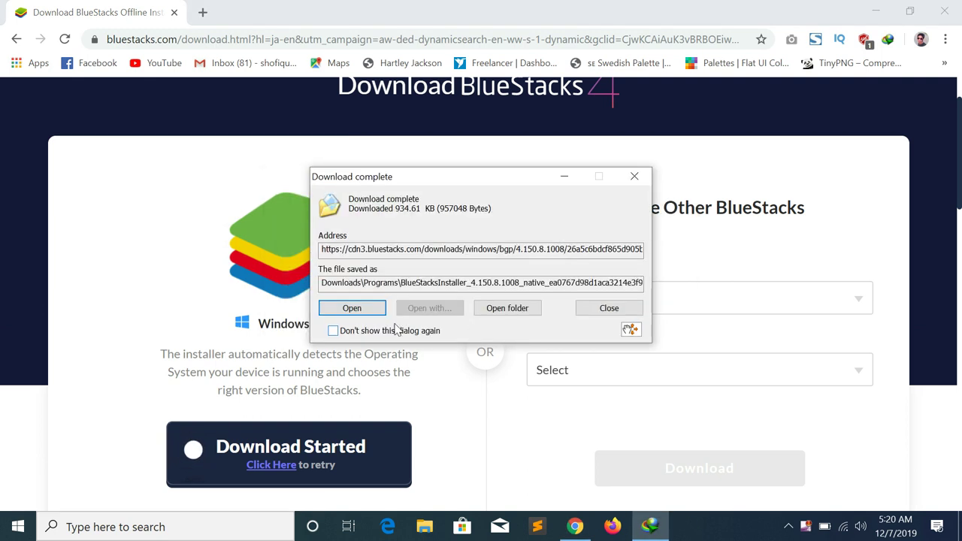
click(357, 309)
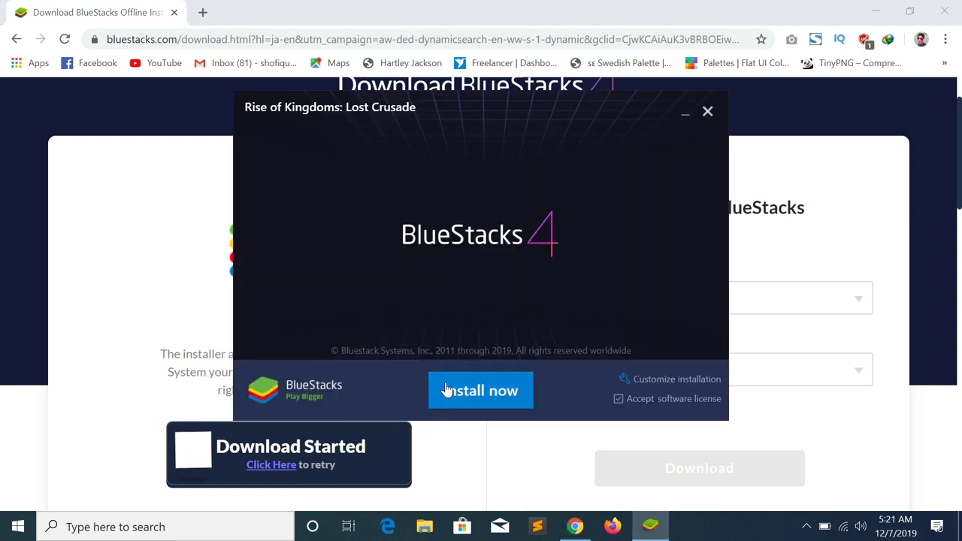
click(446, 390)
Minimize the browser and bring up the desktop's context menu
click(865, 17)
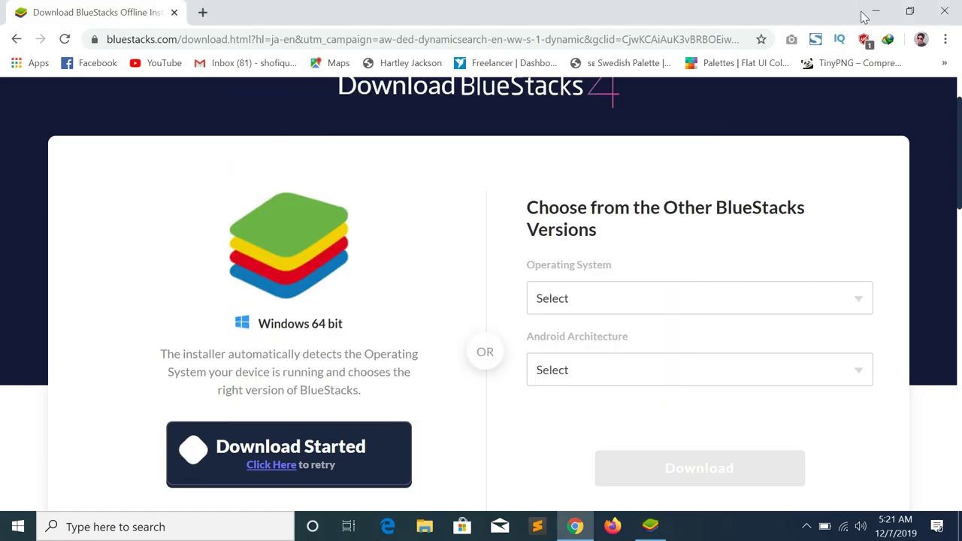
click(865, 17)
right_click(418, 64)
Browse from This PC through Downloads to the Programs folder holding the installers
click(461, 110)
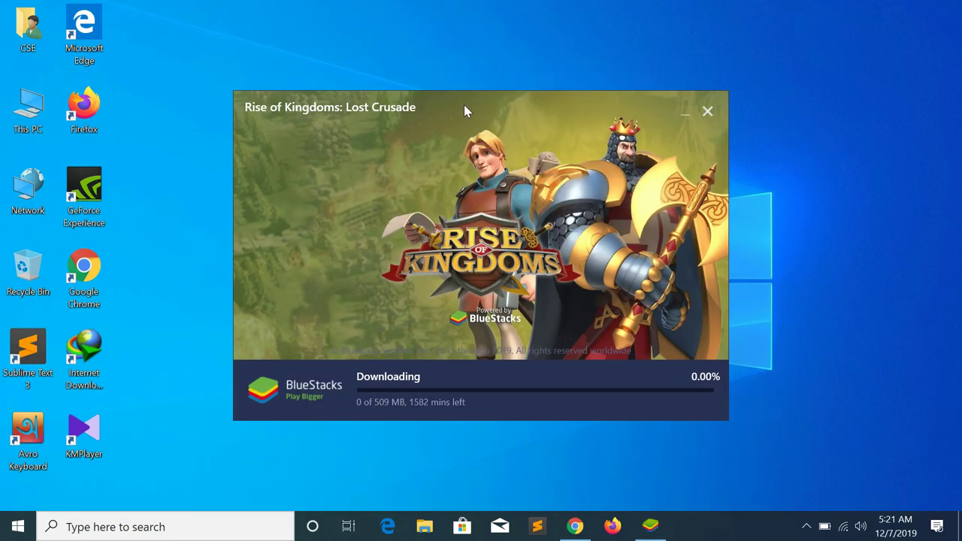
double_click(30, 111)
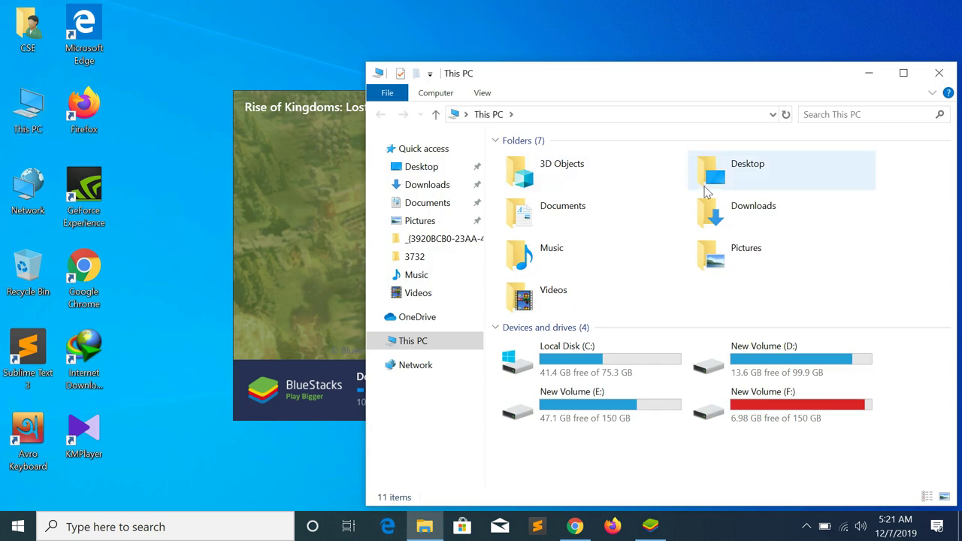
double_click(739, 211)
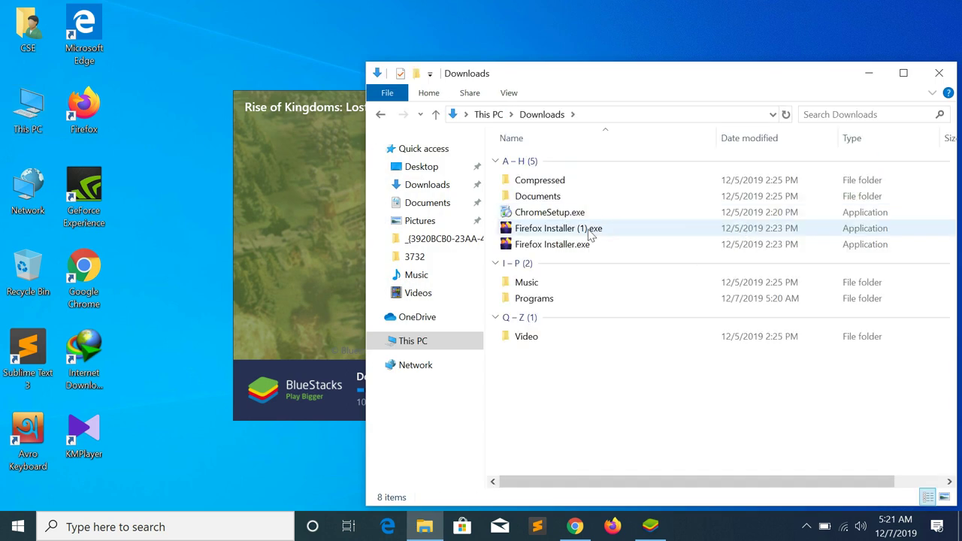
double_click(541, 186)
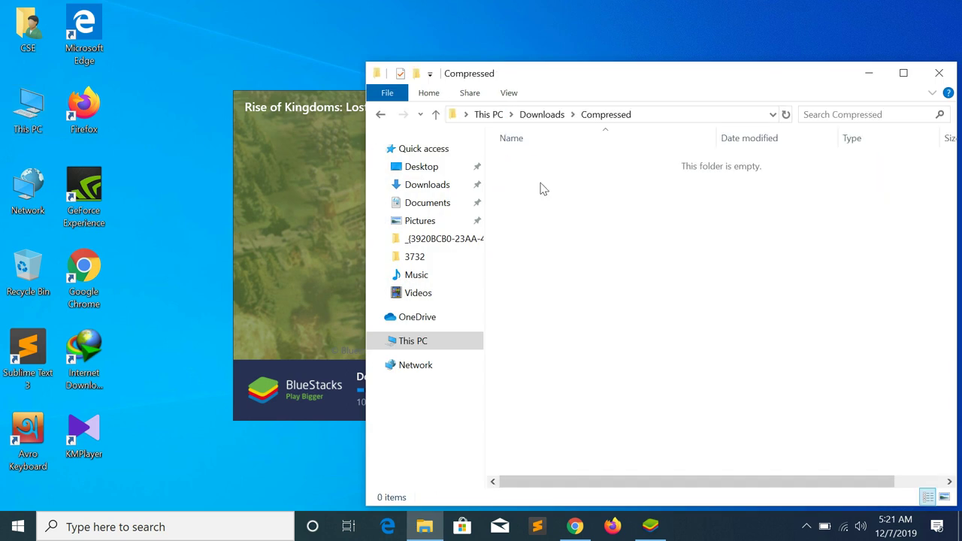
click(381, 117)
double_click(546, 203)
click(385, 119)
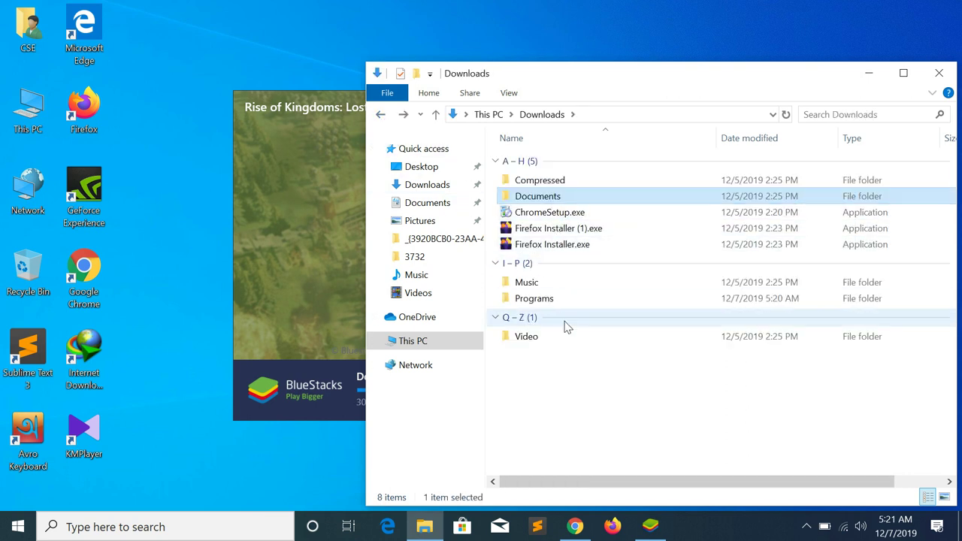
double_click(547, 300)
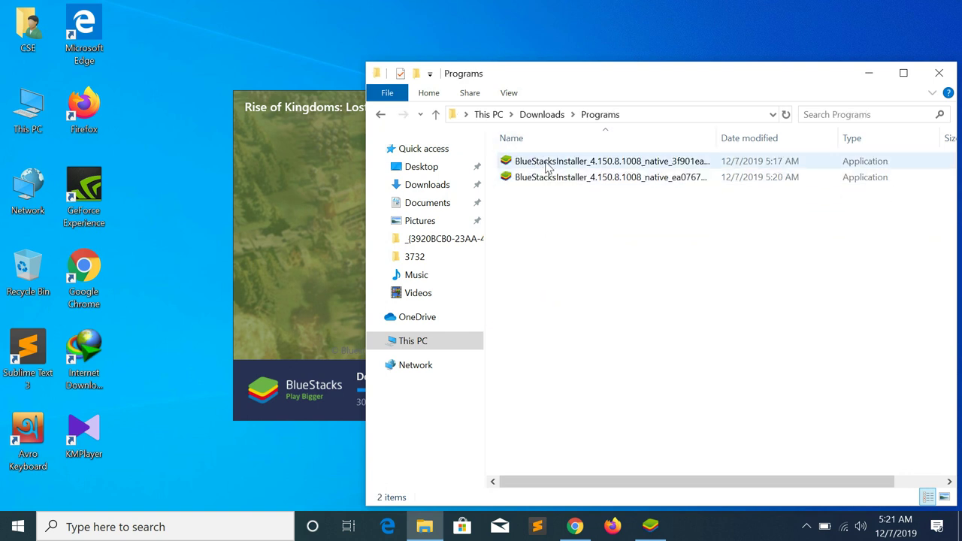
Check the first BlueStacks installer's context menu, dismiss it, and close File Explorer
click(550, 161)
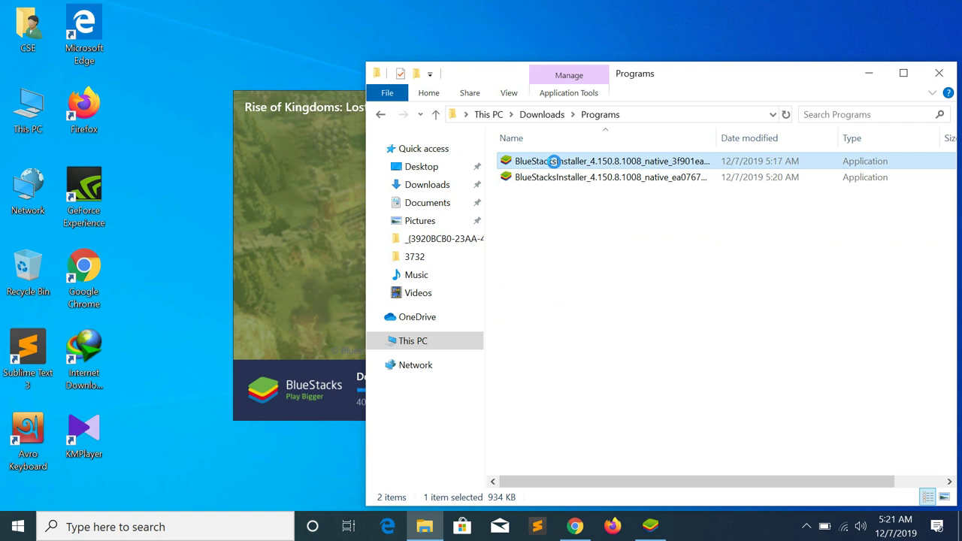
right_click(552, 161)
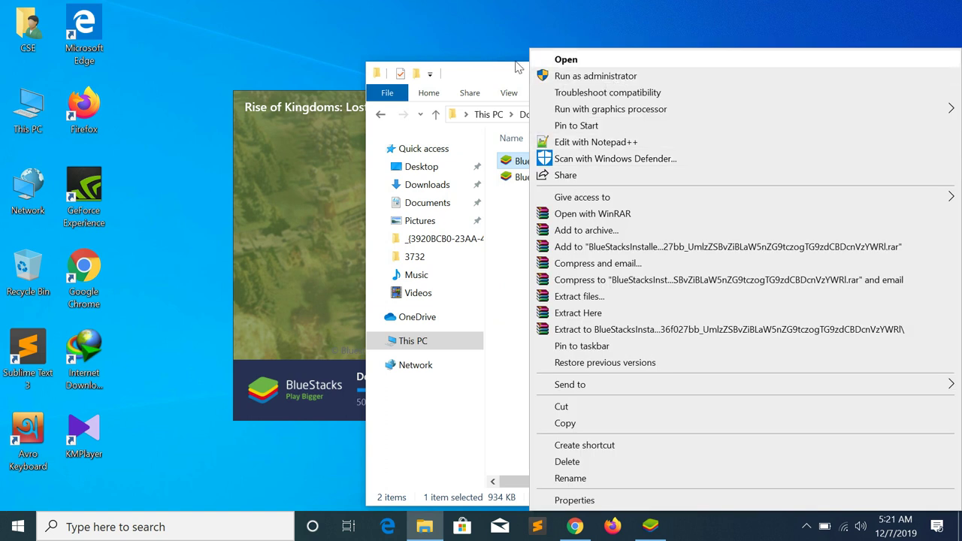
click(483, 46)
click(938, 74)
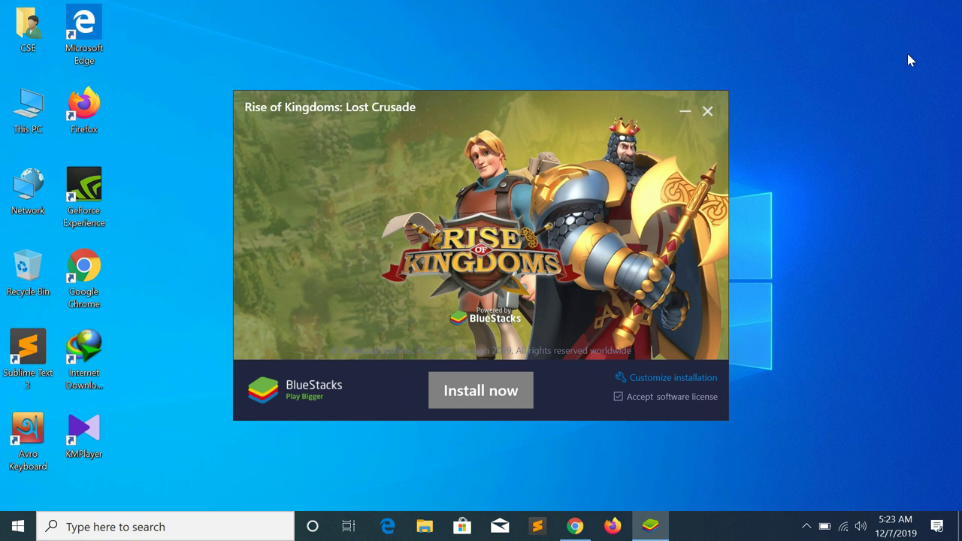
Start installing BlueStacks once its 509 MB download reaches 100%
click(477, 399)
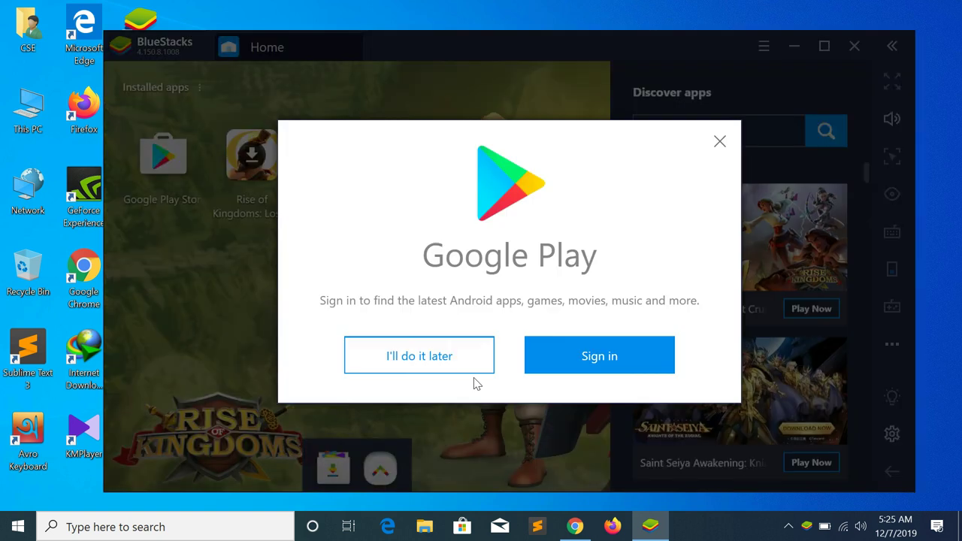
Postpone the sign-in prompt, open Google Play Store, and begin entering the account e-mail
click(440, 360)
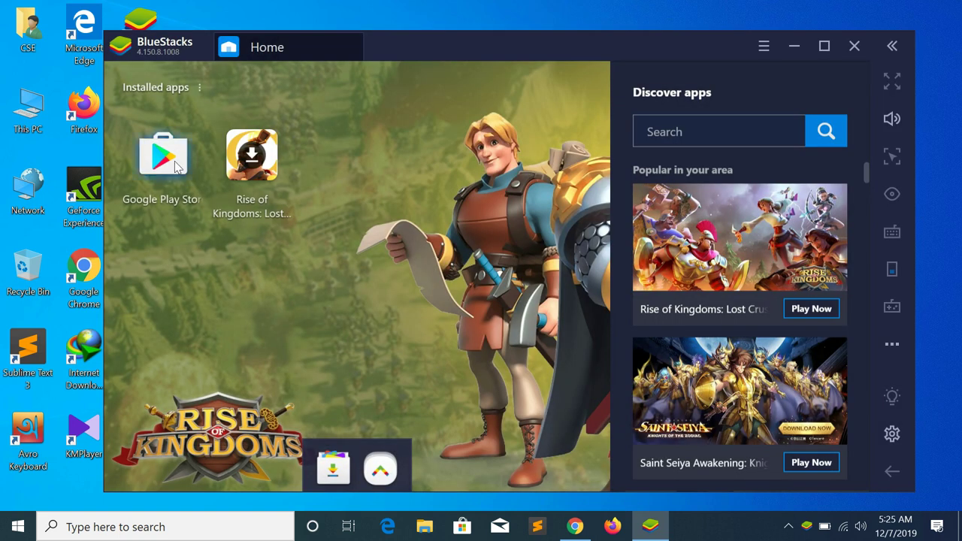
click(164, 155)
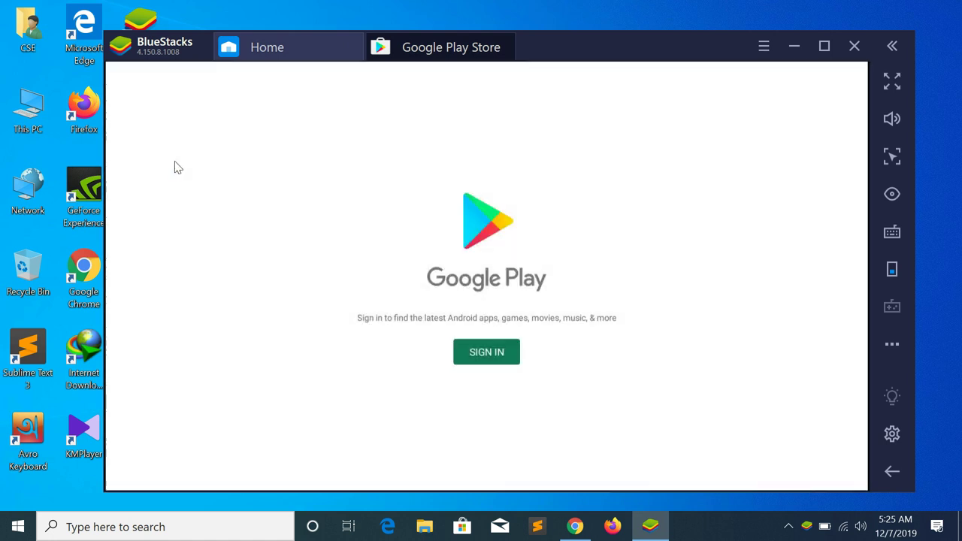
click(488, 356)
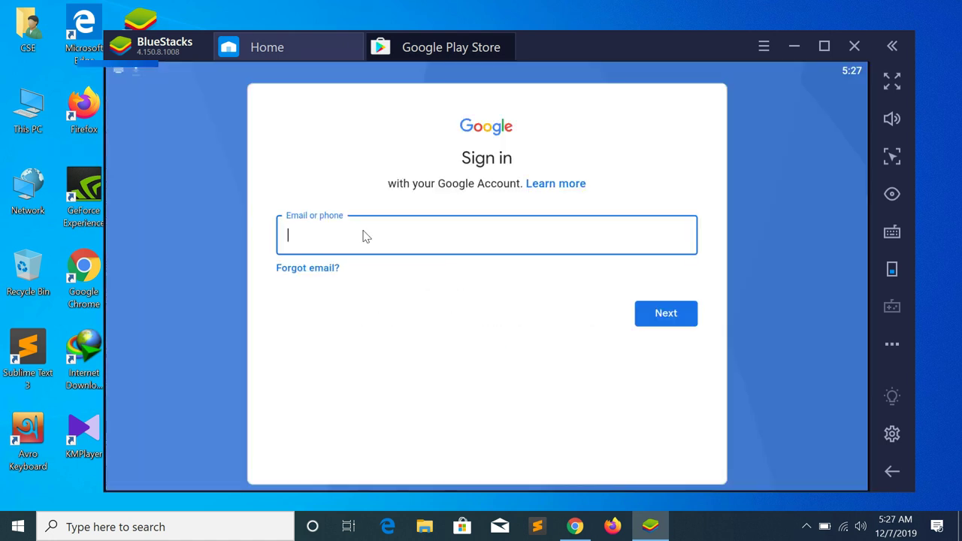
text(djsho)
text(q)
Correct and finish the Gmail address, then submit it
key(BackSpace)
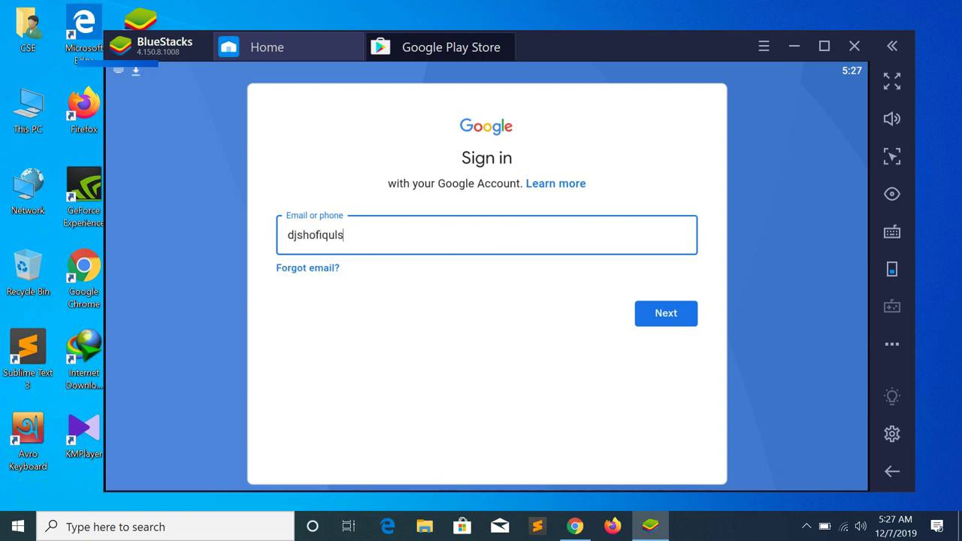
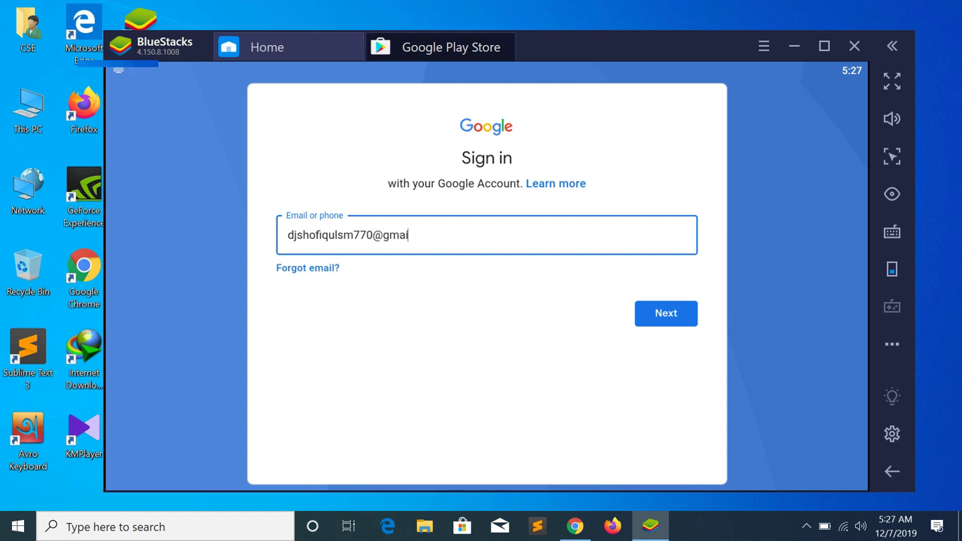
key(Return)
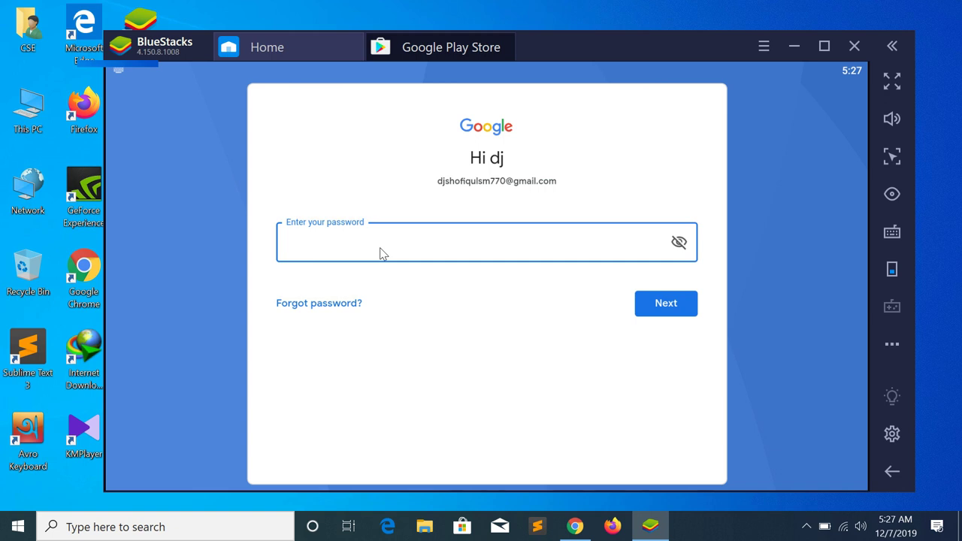
Enter the account password, retype it after the error, and agree to the terms
text(•••••M••••0)
key(Return)
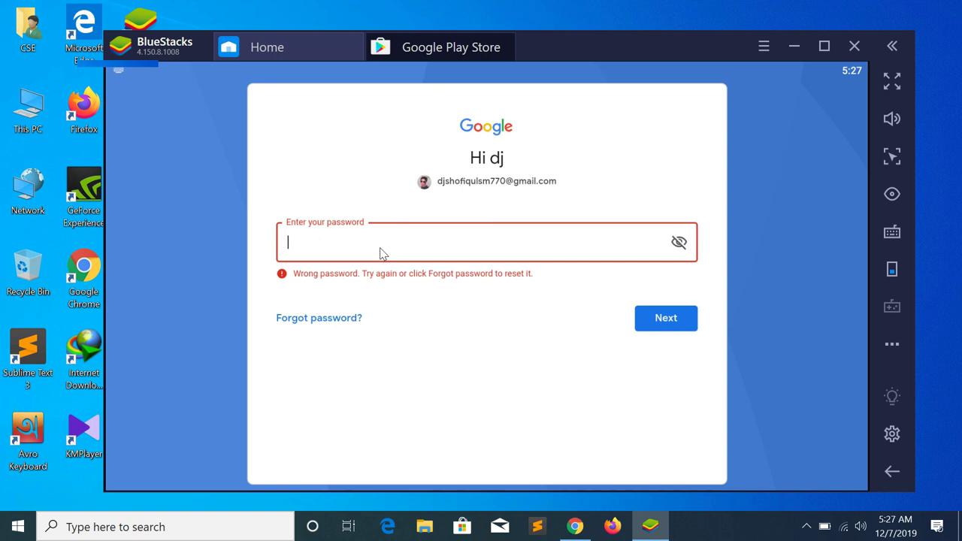
text(S•••SM•••)
key(Return)
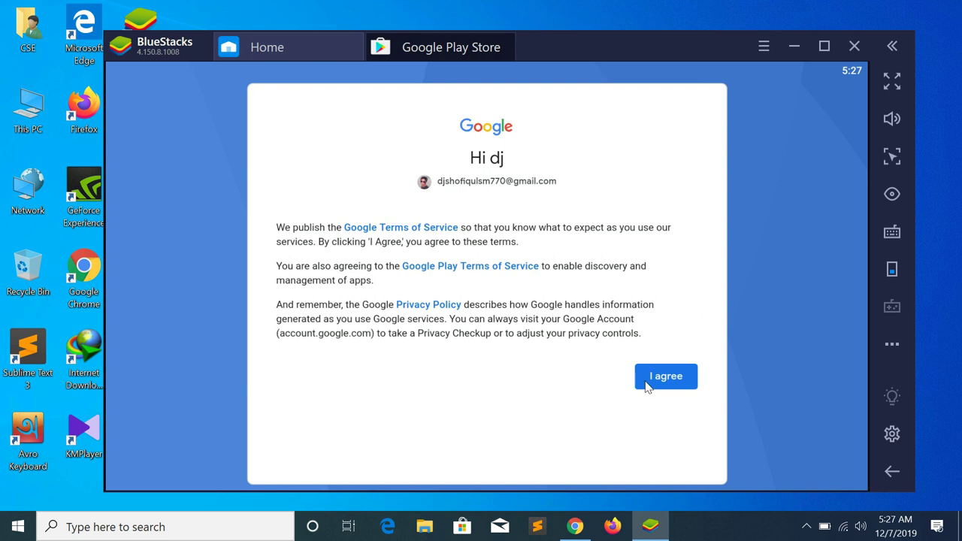
click(649, 384)
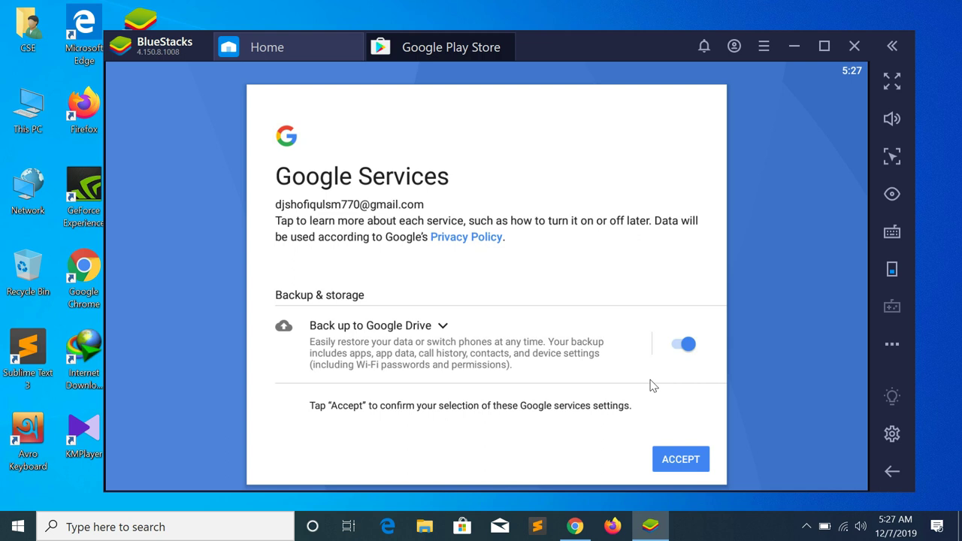
Accept the Google Services settings with Backup to Google Drive on
click(665, 460)
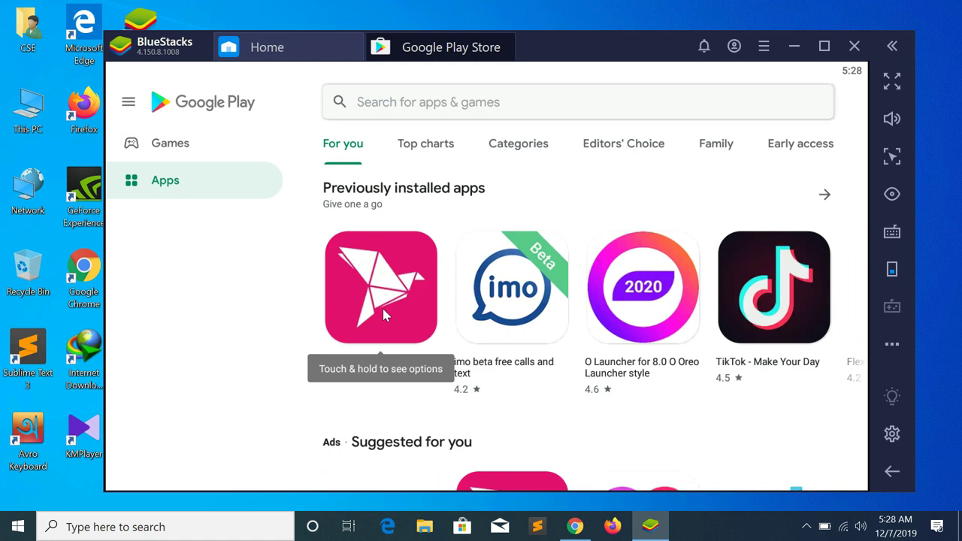
Search the Play Store for 'coc' and install Clash of Clans
click(399, 103)
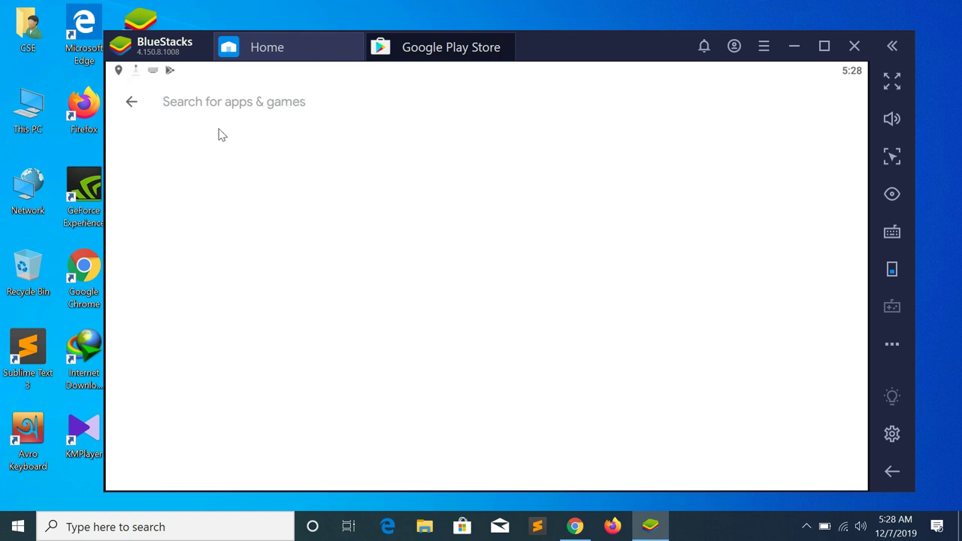
text(coc)
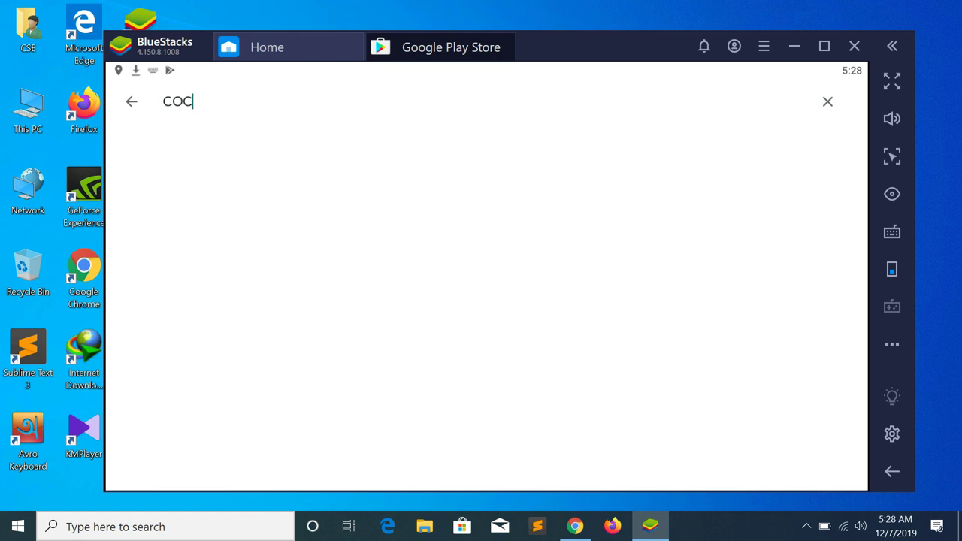
key(Return)
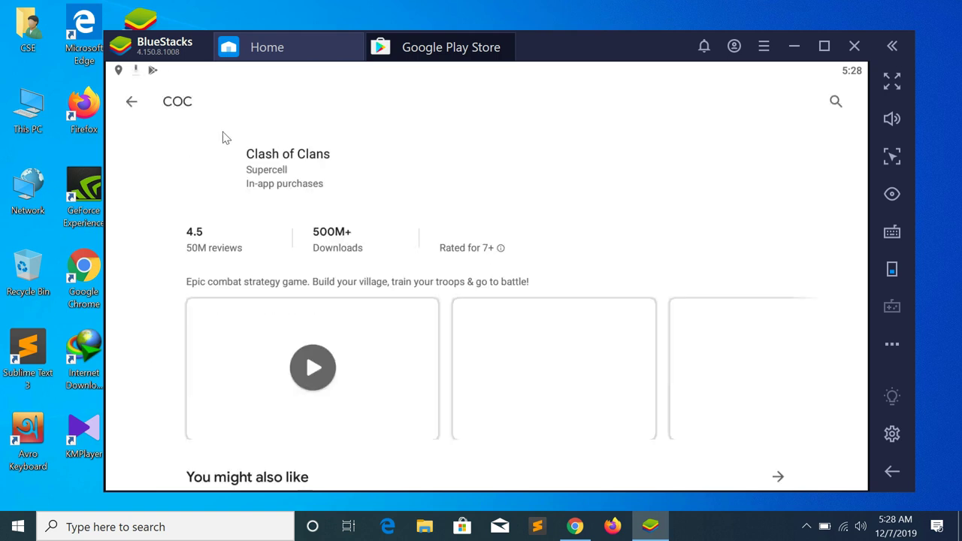
click(763, 177)
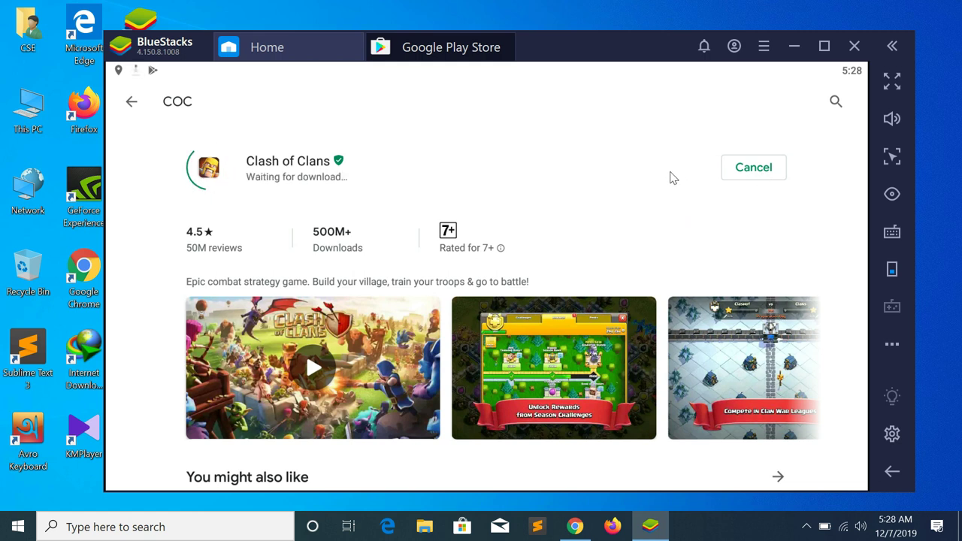
drag(158, 68, 193, 344)
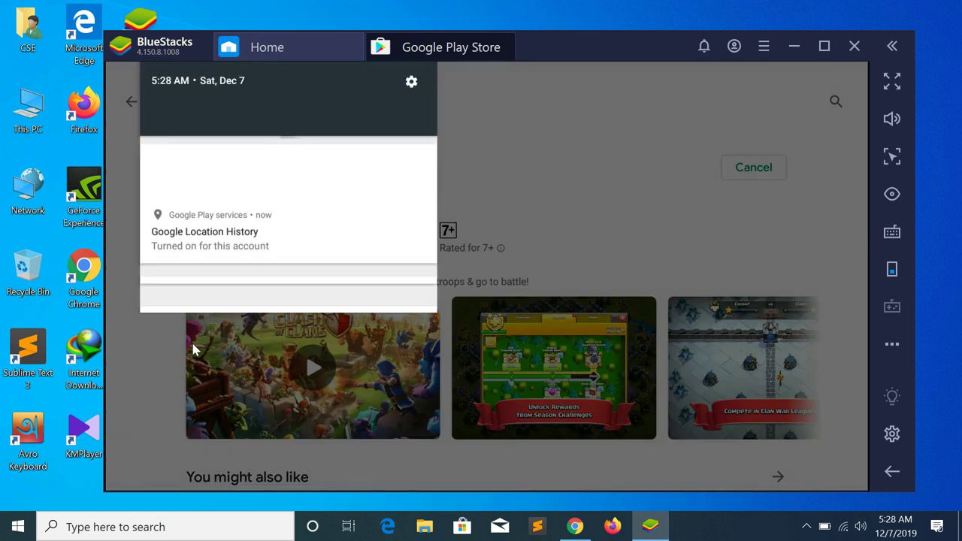
scroll(309, 351, down, 2)
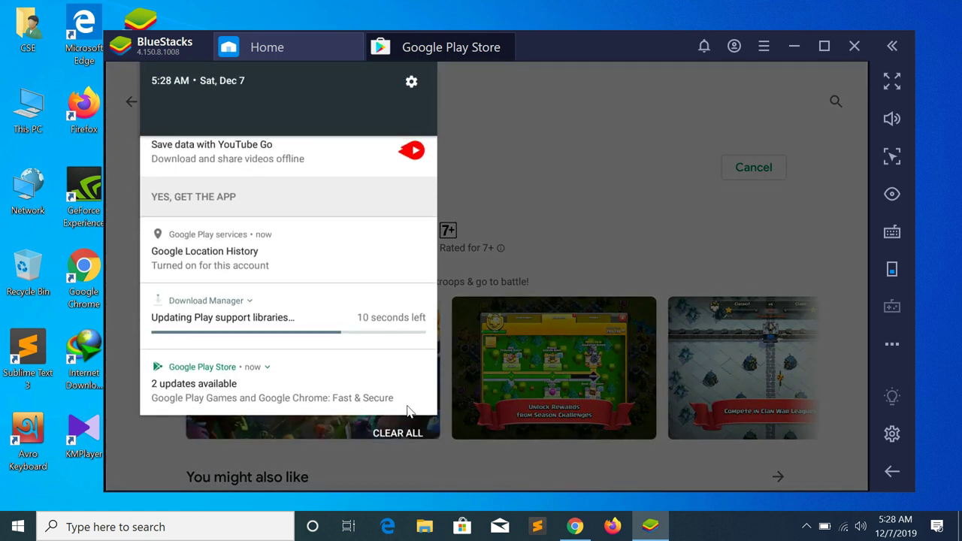
click(409, 438)
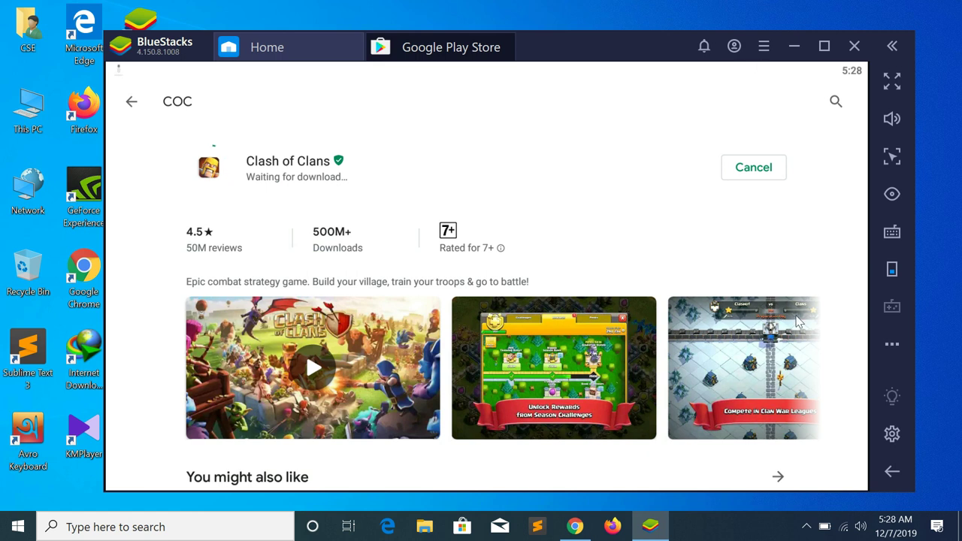
drag(680, 69, 683, 248)
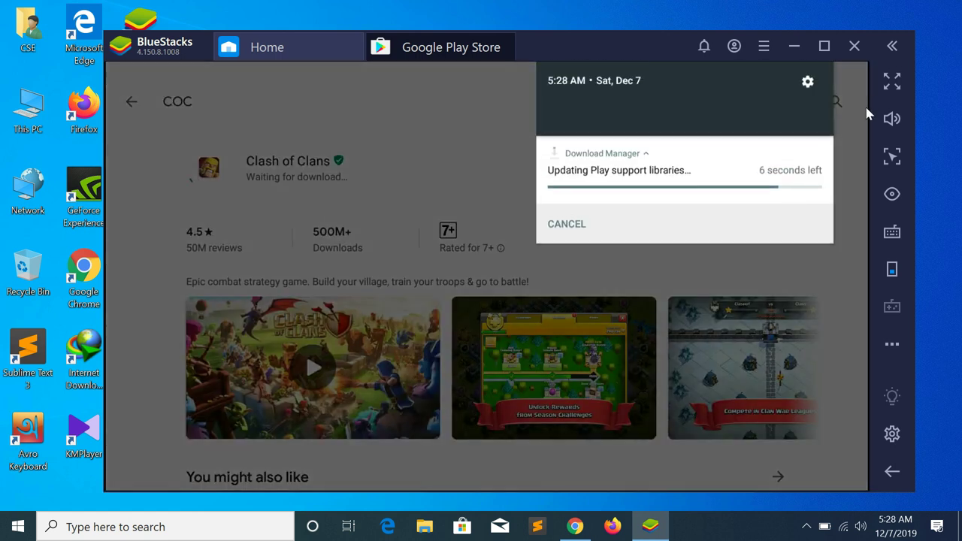
click(683, 247)
click(892, 80)
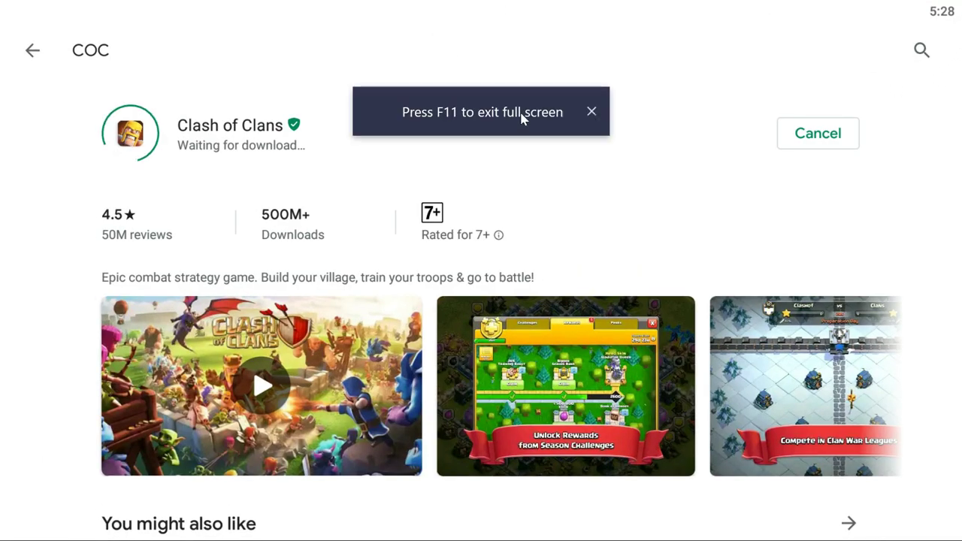
click(591, 112)
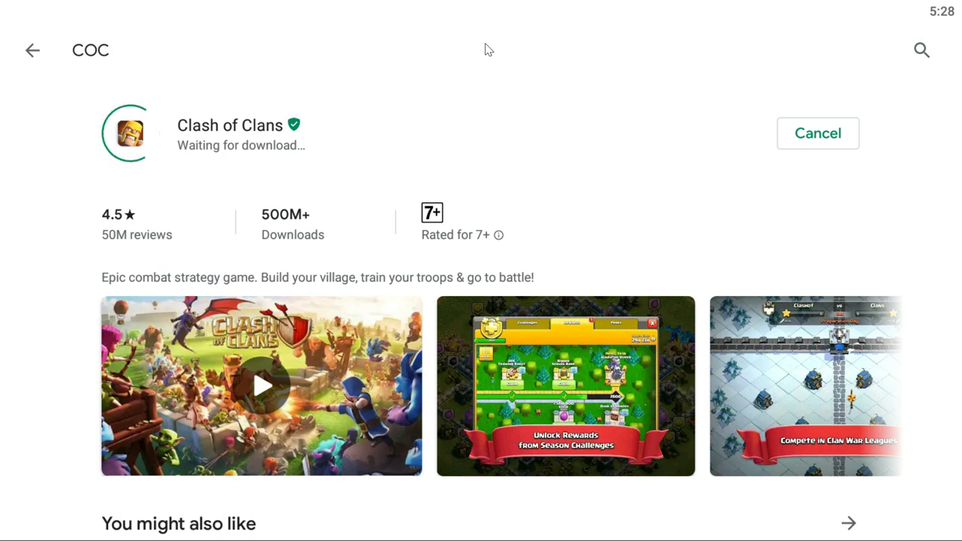
key(F11)
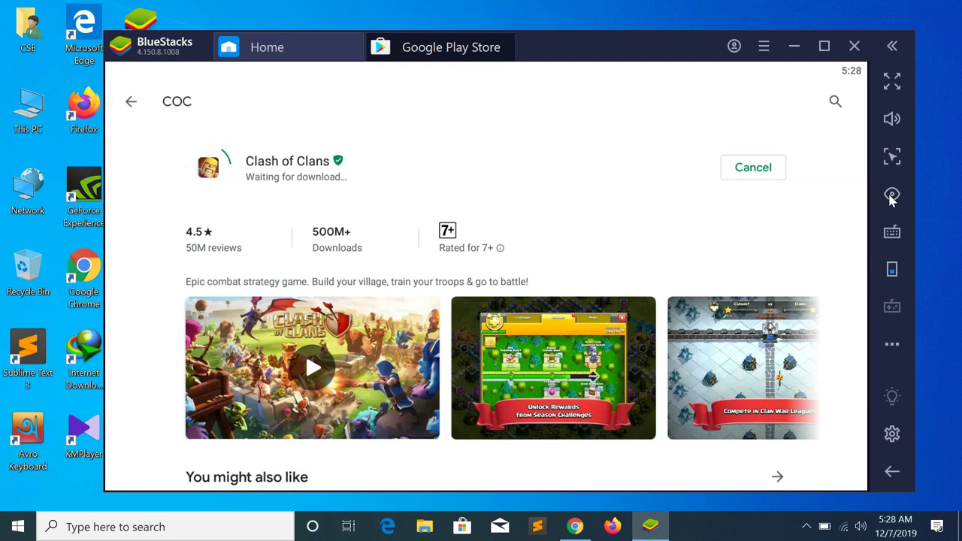
click(892, 194)
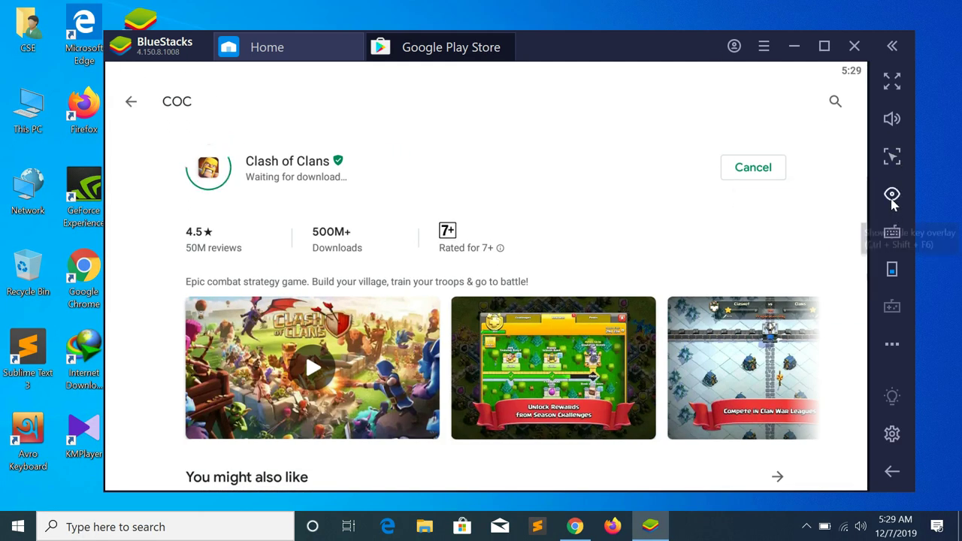
mouse_move(895, 127)
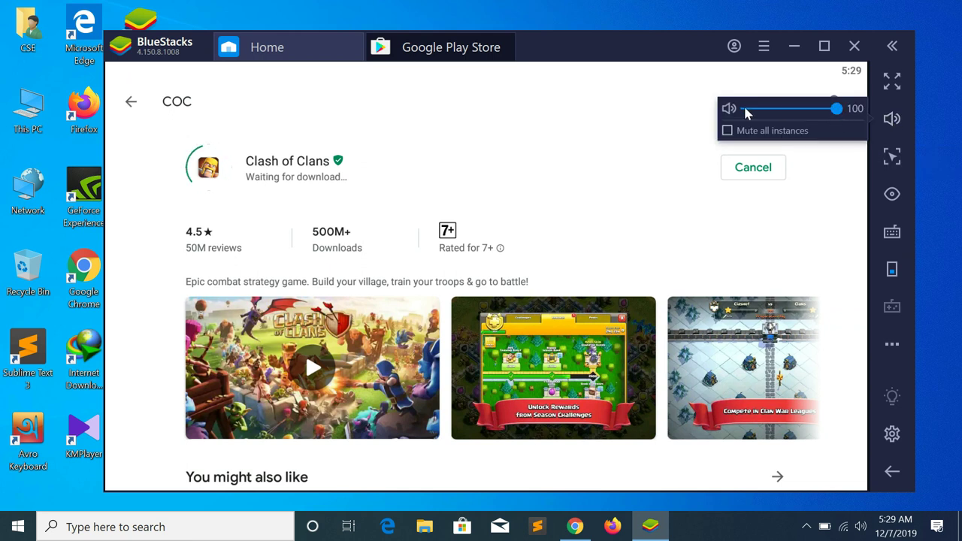